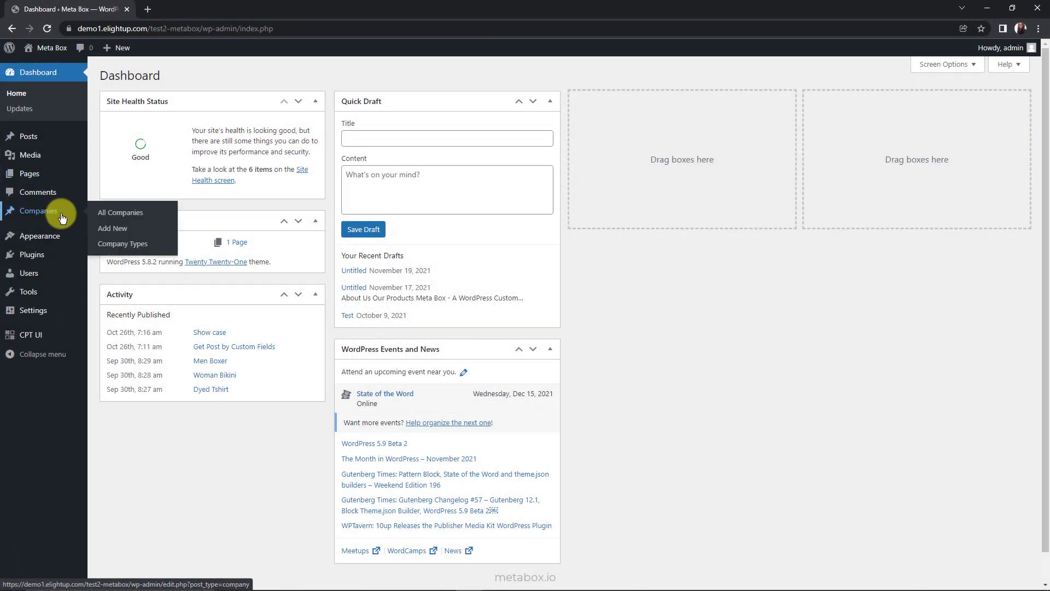
Open Companies and Company Types in new tabs, check the four entries in each, then close Company Types.
{"action": "middle_click", "coordinate": [61, 215]}
{"action": "middle_click", "coordinate": [115, 244]}
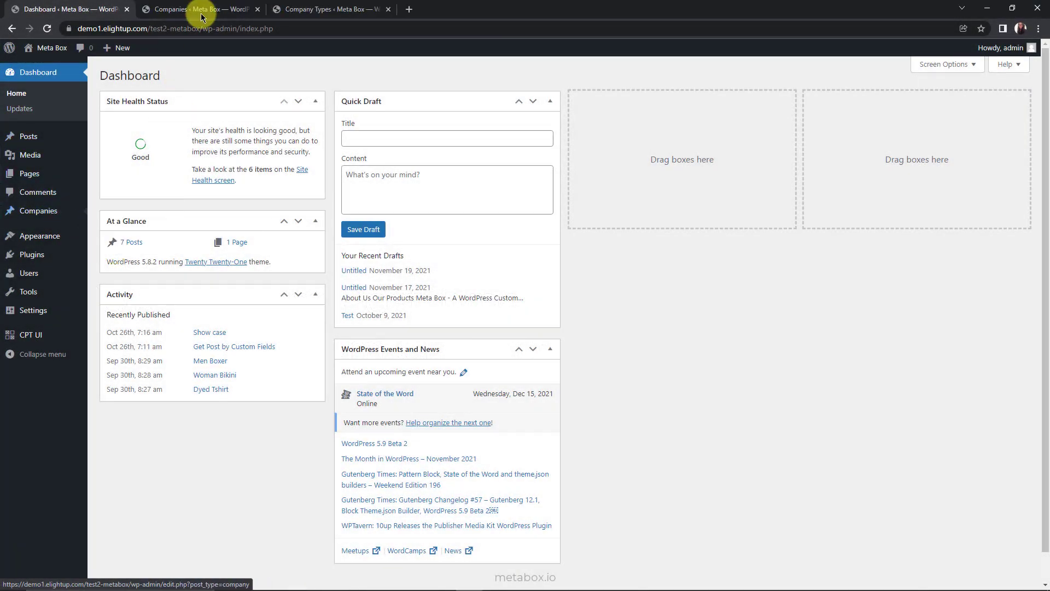
{"action": "left_click", "coordinate": [204, 10]}
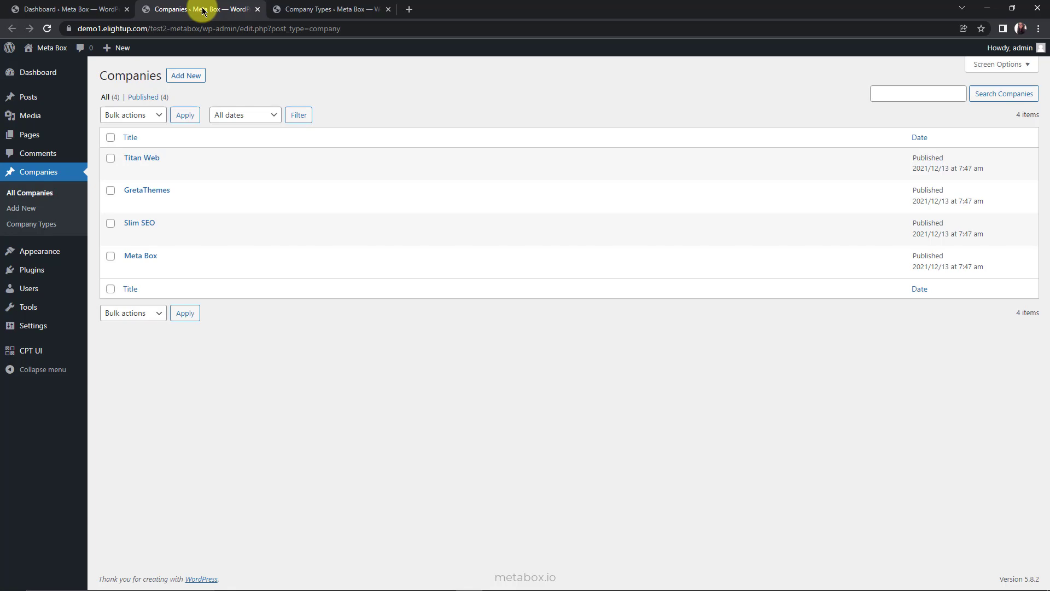
{"action": "left_click", "coordinate": [316, 9]}
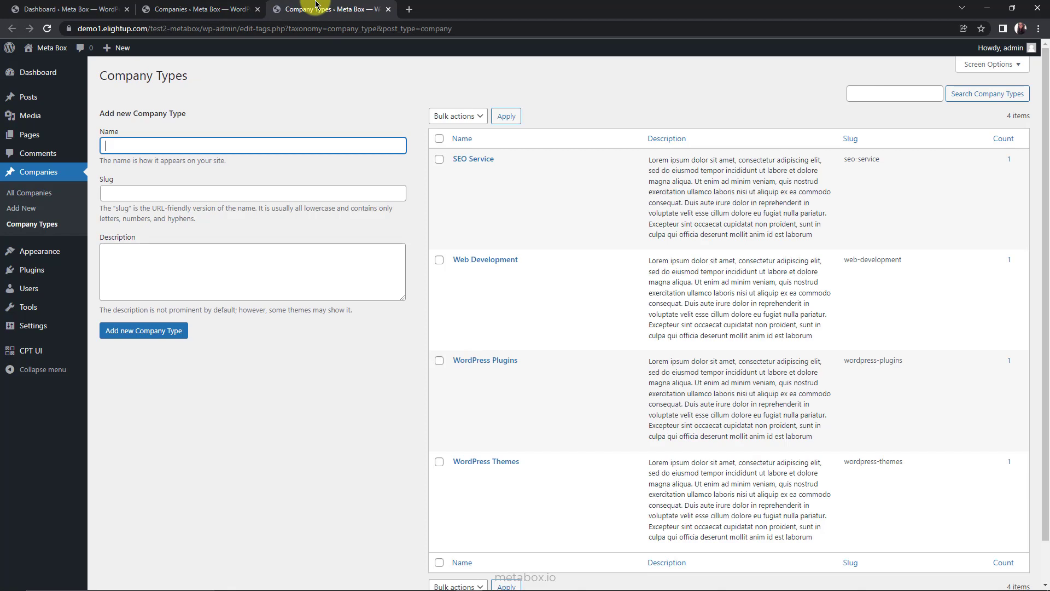
{"action": "left_click", "coordinate": [388, 9]}
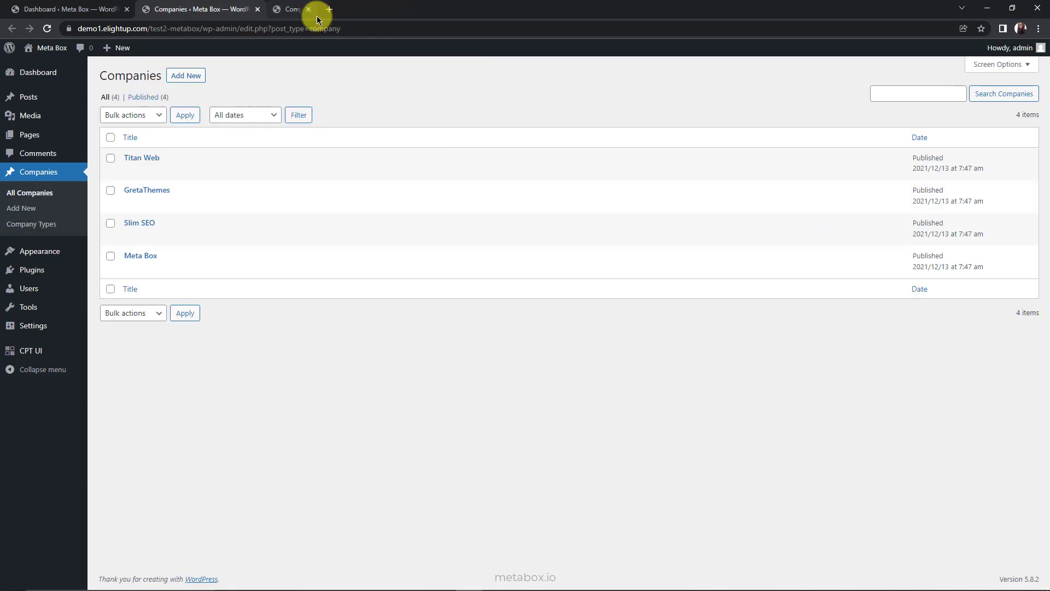
Close the Companies tab and reload the dashboard to reveal the CPT UI Migration option.
{"action": "left_click", "coordinate": [260, 10]}
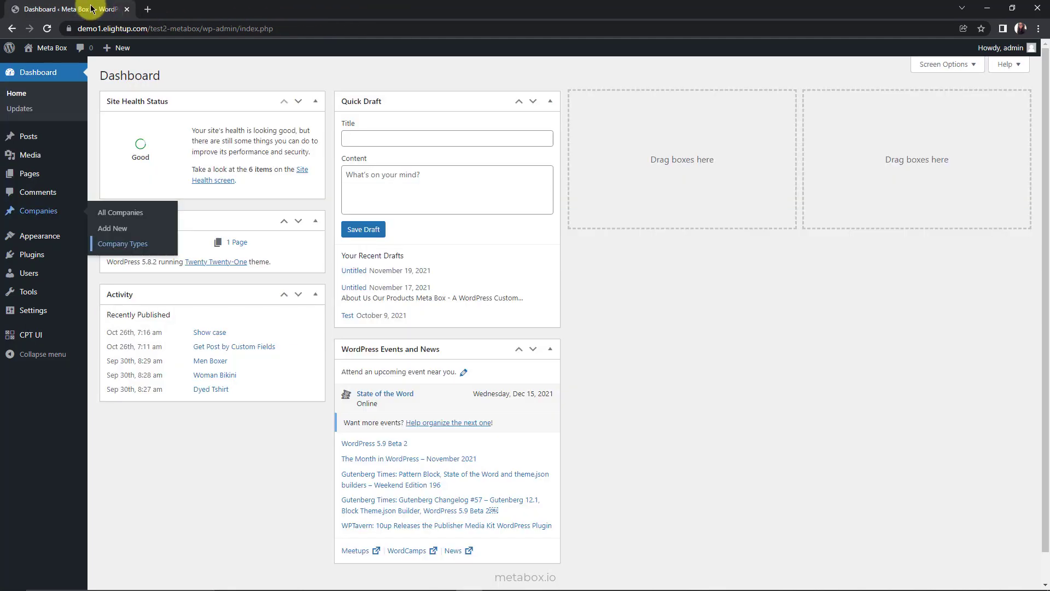
{"action": "left_click", "coordinate": [47, 29]}
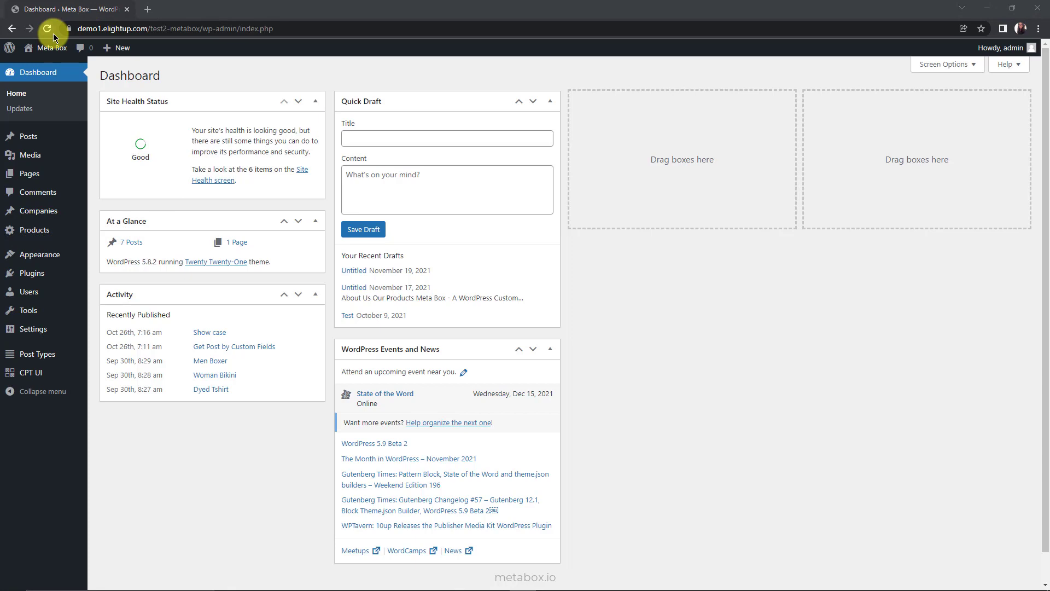
{"action": "mouse_move", "coordinate": [37, 354]}
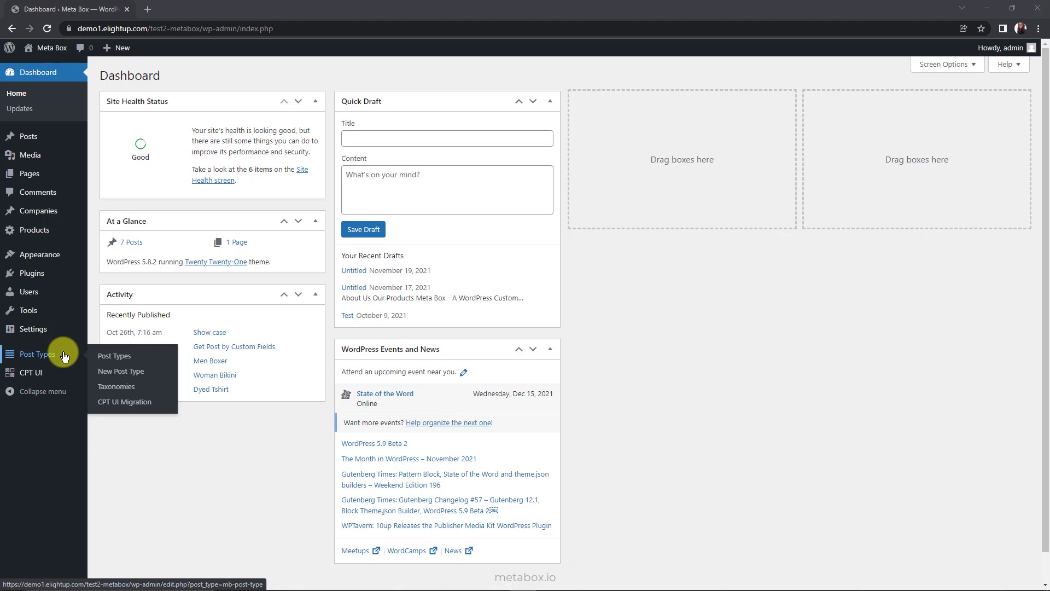
Run the CPT UI Migration from the Post Types menu until it reports Done.
{"action": "left_click", "coordinate": [131, 403]}
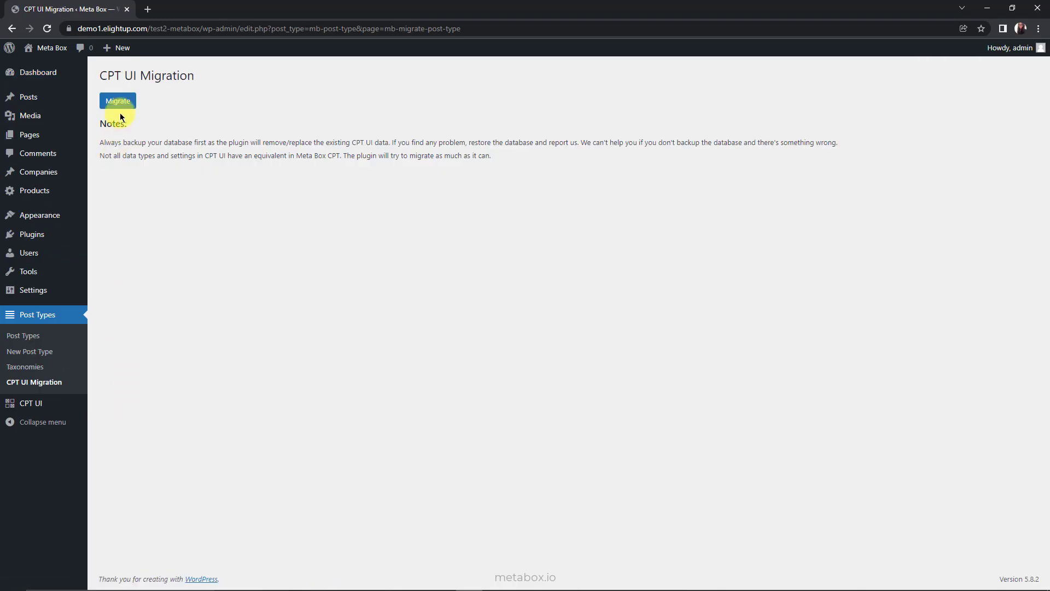
{"action": "left_click", "coordinate": [125, 101]}
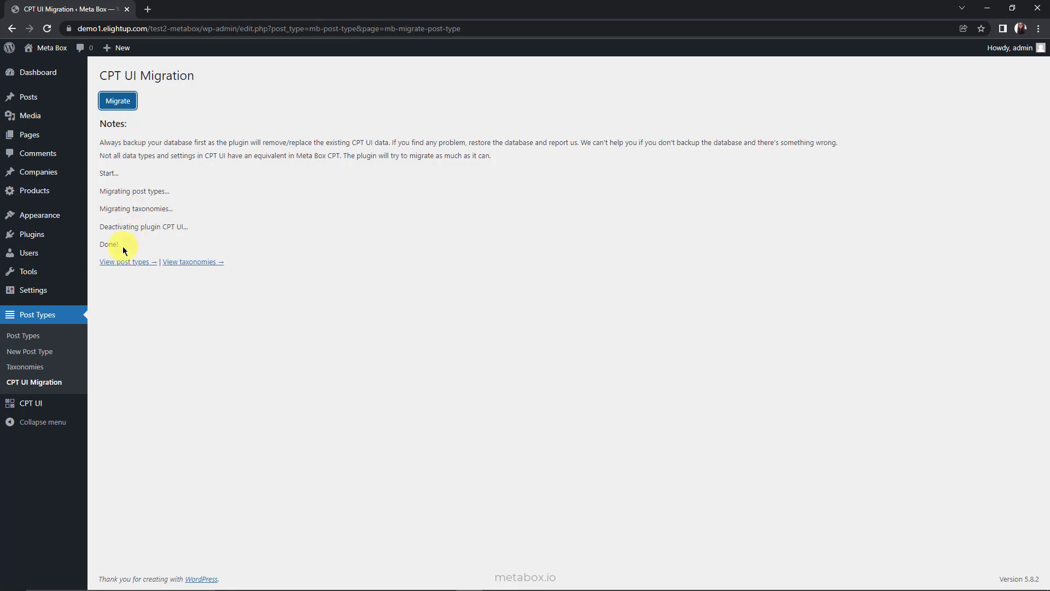
Confirm the four companies remain, then view the four company types in a new tab.
{"action": "left_click", "coordinate": [38, 171]}
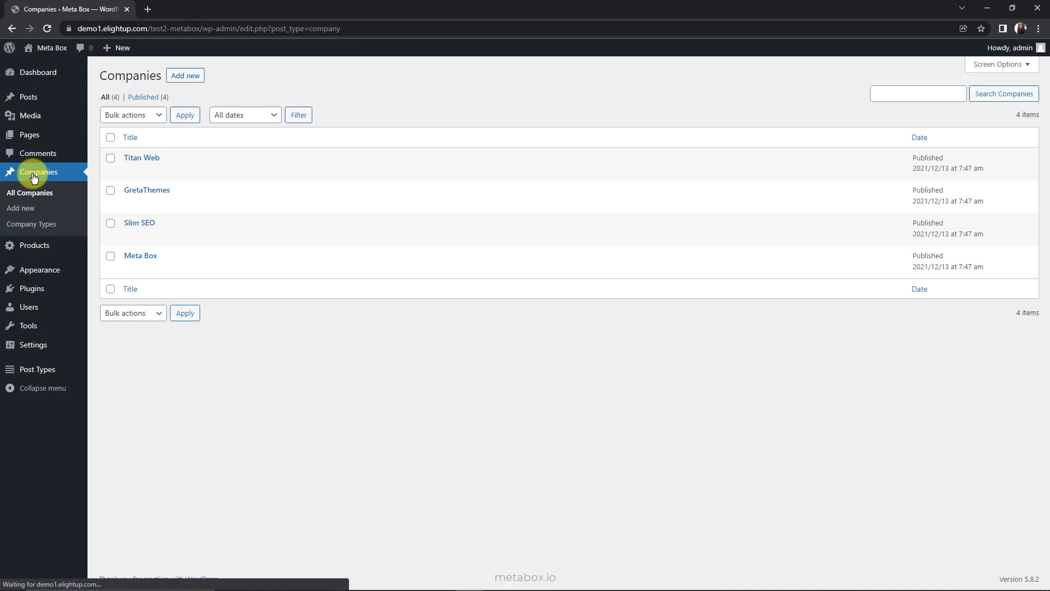
{"action": "middle_click", "coordinate": [24, 227]}
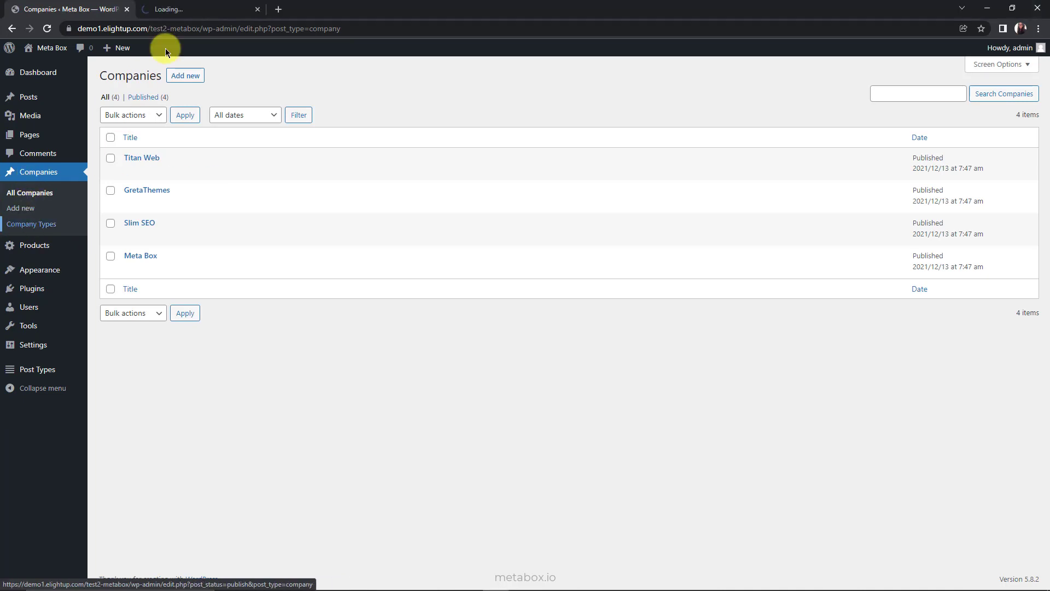
{"action": "left_click", "coordinate": [178, 9]}
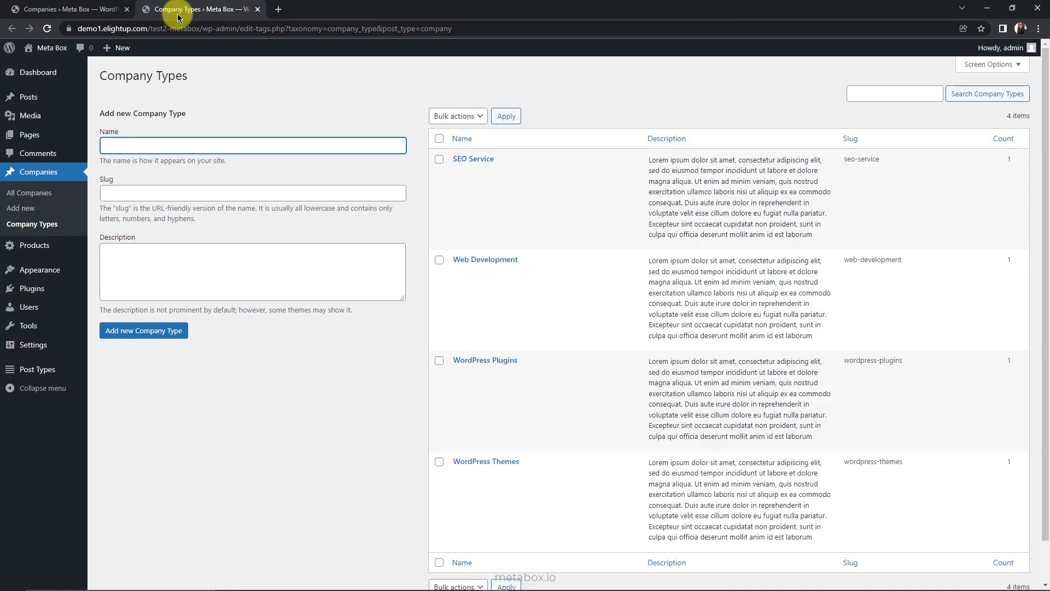